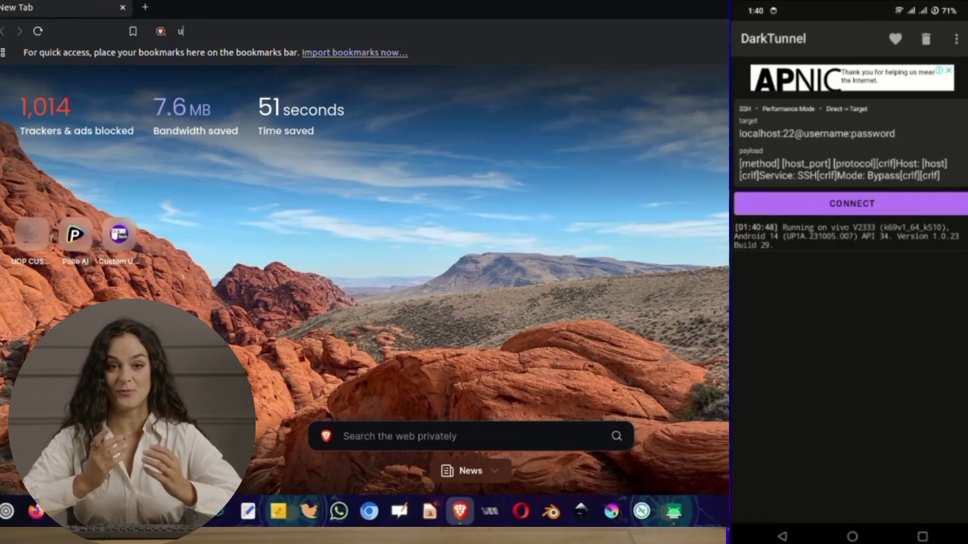
type("u")
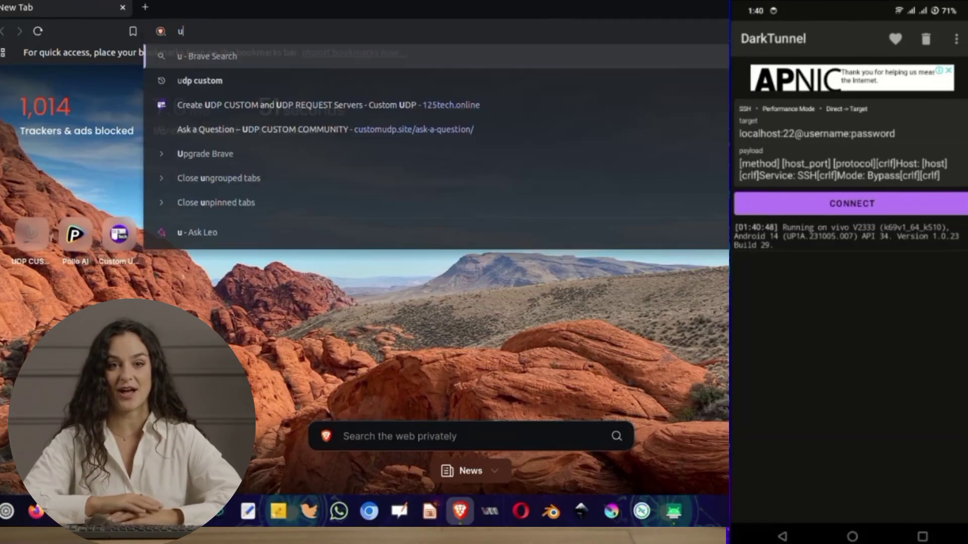
type("dp custom")
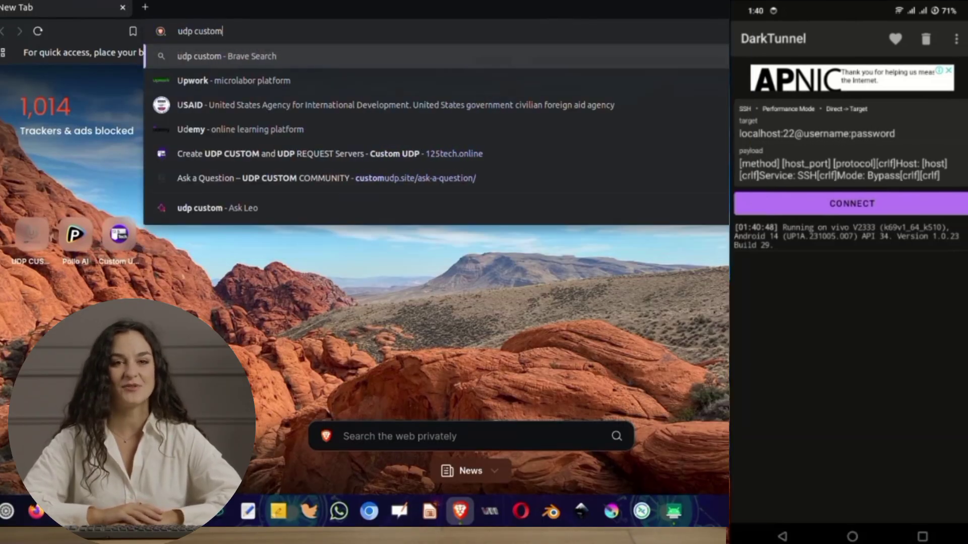
Step: Search 'udp custom' in Brave and open the UDP CONFIGS site
key("Return")
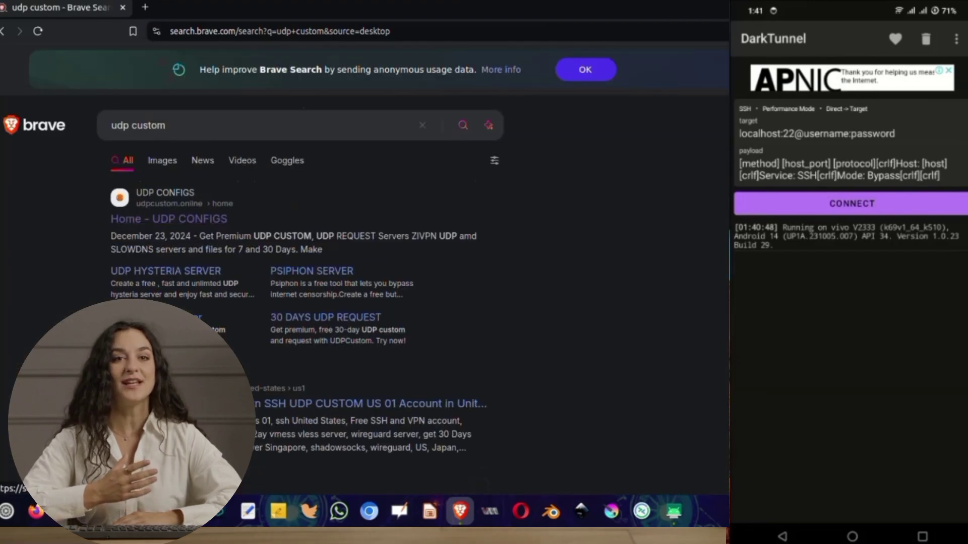
left_click(168, 219)
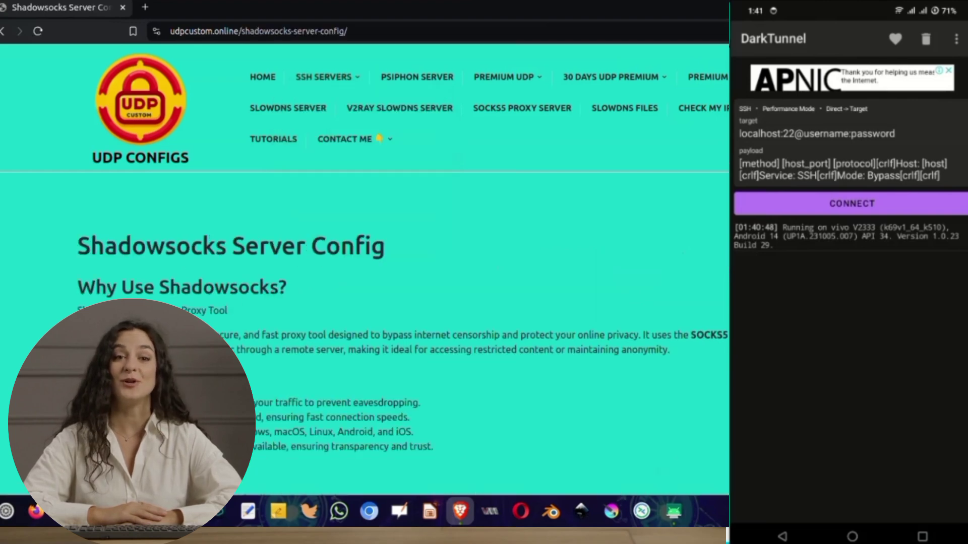
scroll(363, 273, "down", 2)
scroll(363, 272, "down", 4)
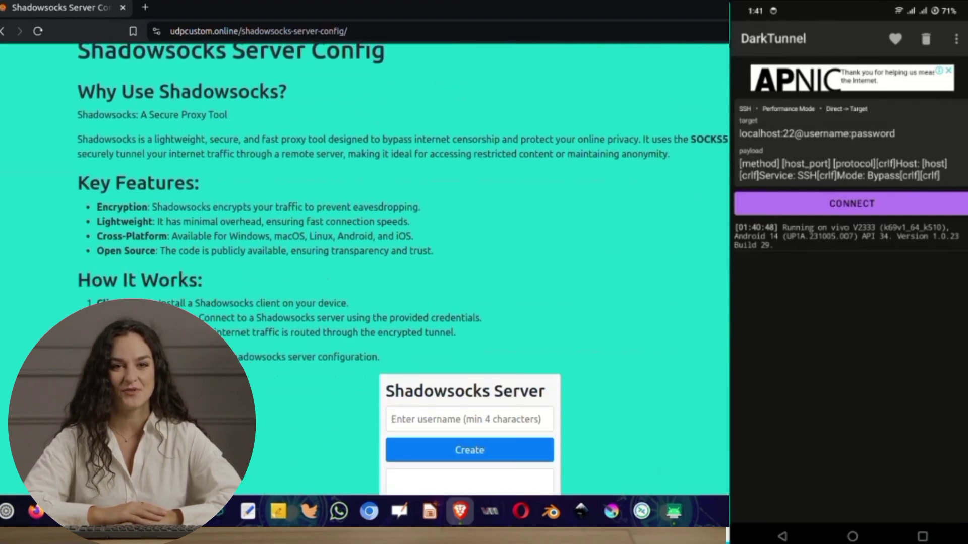
scroll(363, 272, "down", 5)
scroll(363, 272, "up", 1)
scroll(364, 272, "down", 2)
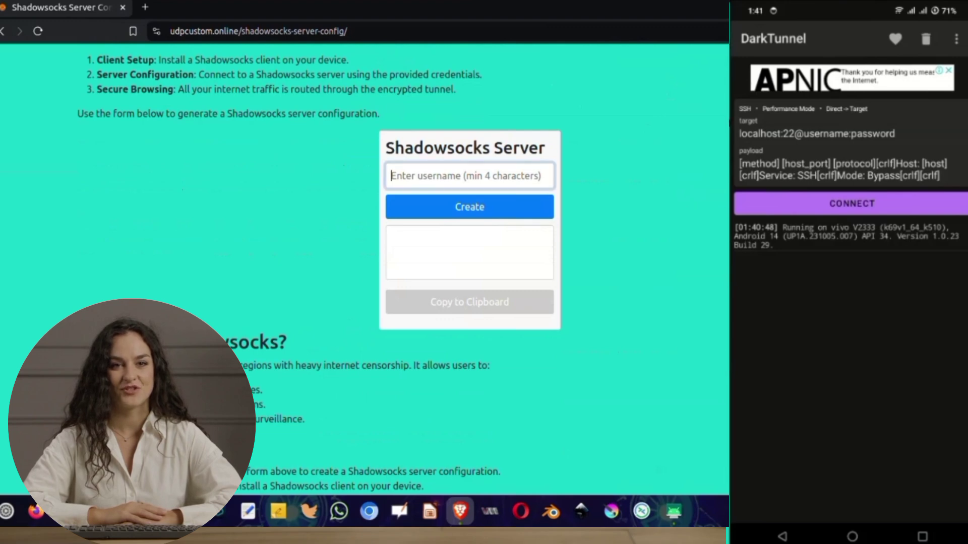
type("fdsfdskjf")
Step: Create the Shadowsocks config for username fdsfdskjf and copy its ss:// link
key("Return")
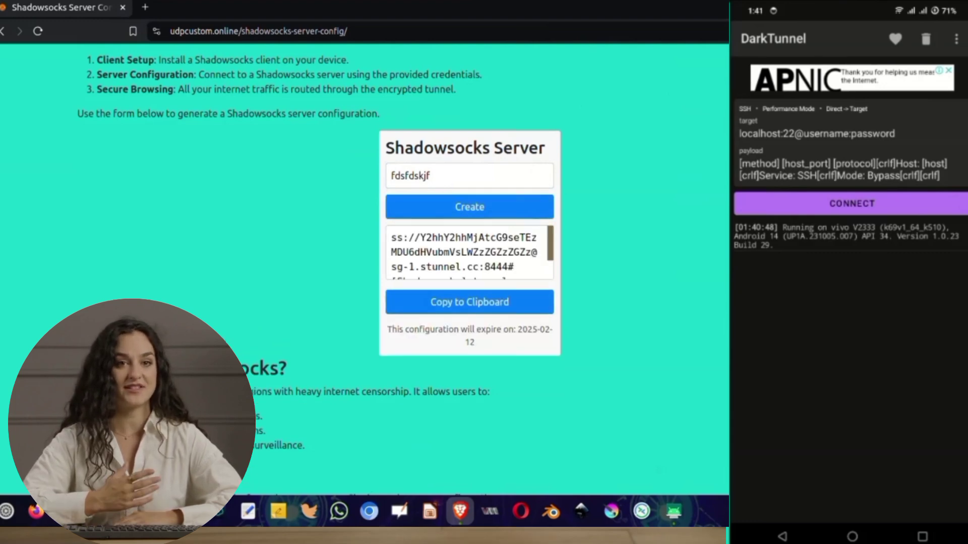
left_click(469, 301)
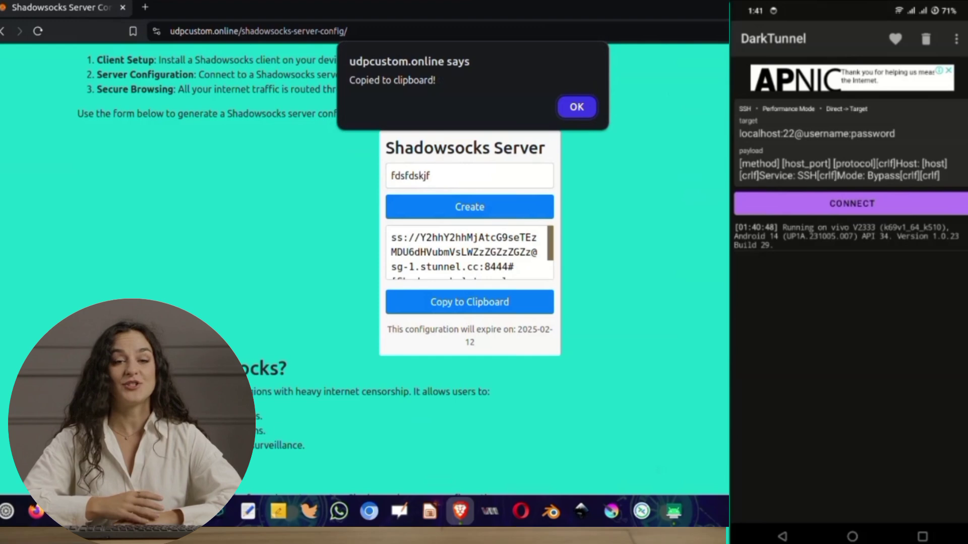
key("Return")
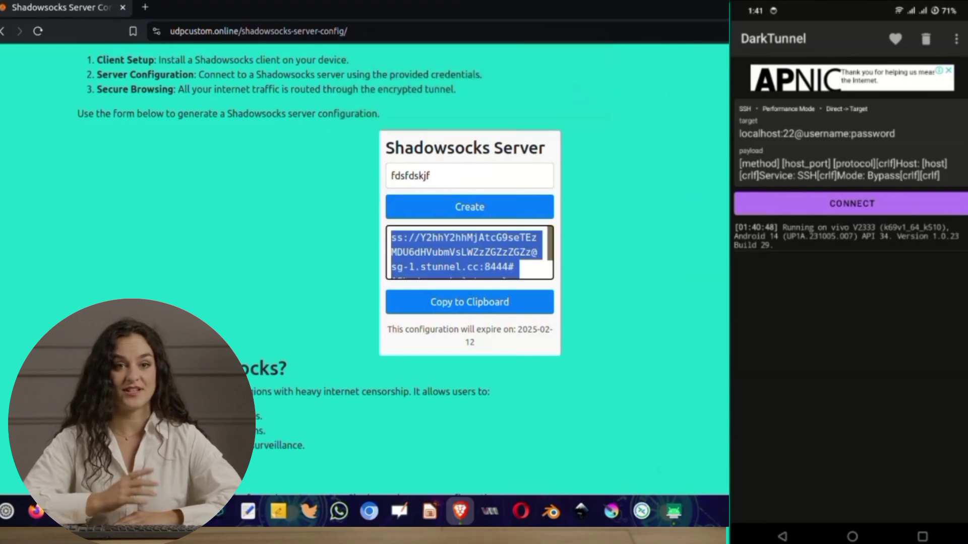
key("alt+Tab")
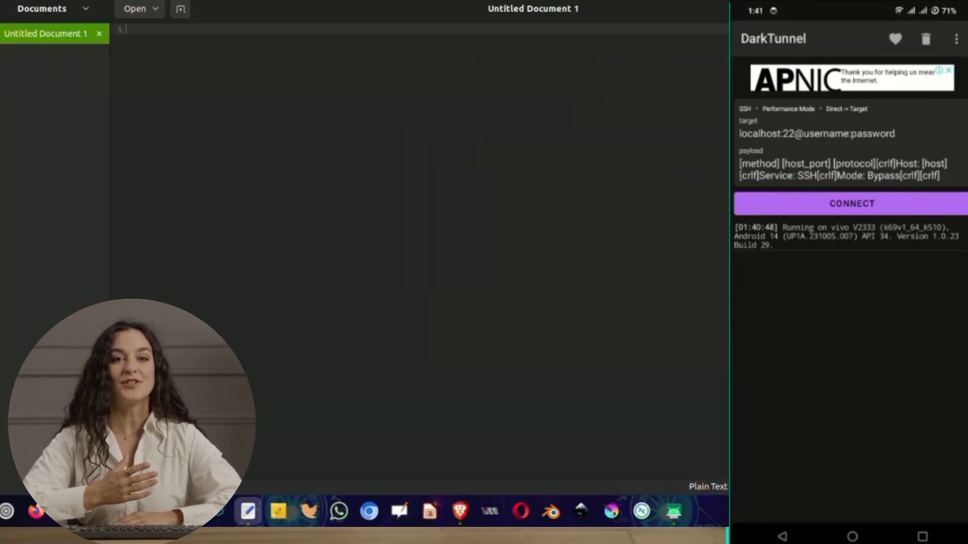
Step: Paste the ss:// link into gedit and select the host sg-1.stunnel.cc:8444
right_click(274, 147)
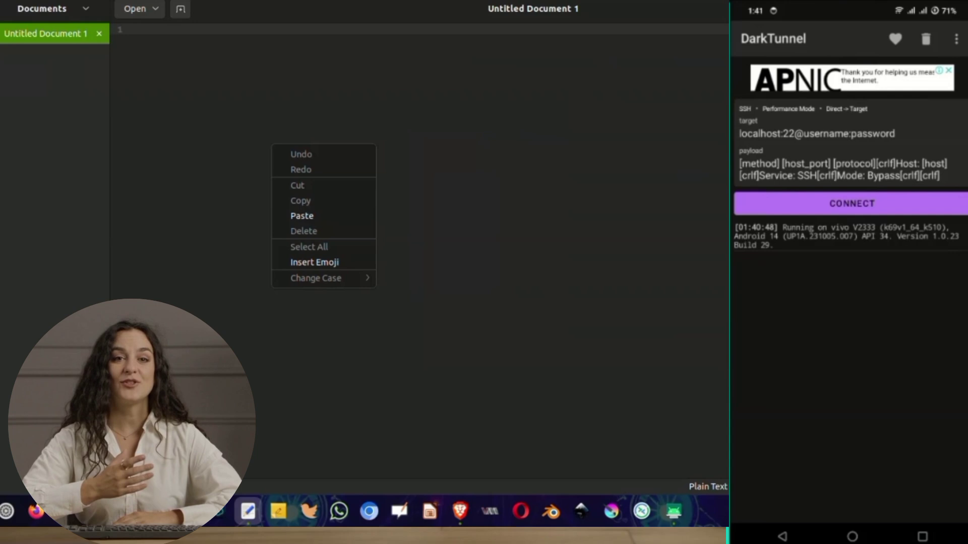
left_click(302, 215)
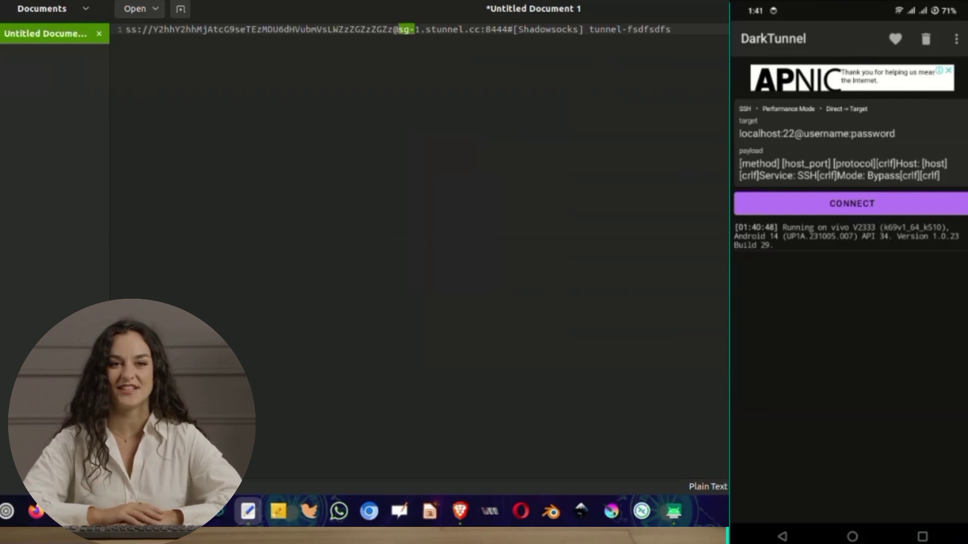
left_click_drag(436, 30, 475, 30)
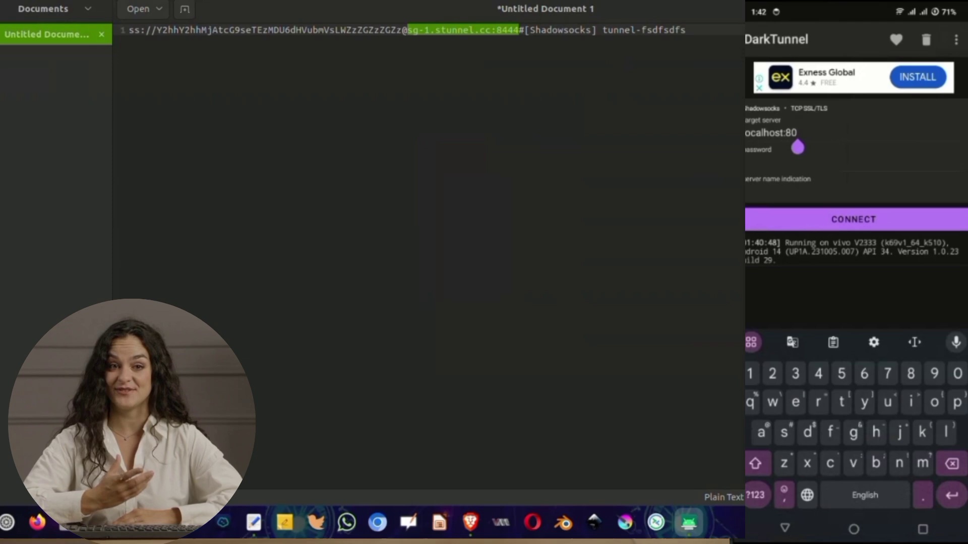
key("BackSpace")
key("BackSpace")
key("BackSpace")
key("BackSpace")
key("BackSpace")
key("BackSpace")
key("BackSpace")
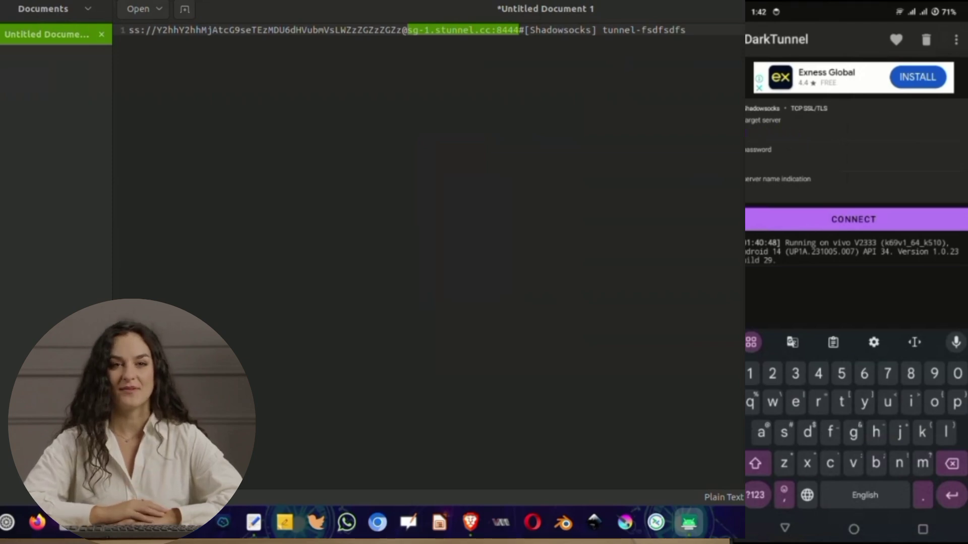
key("ctrl+v")
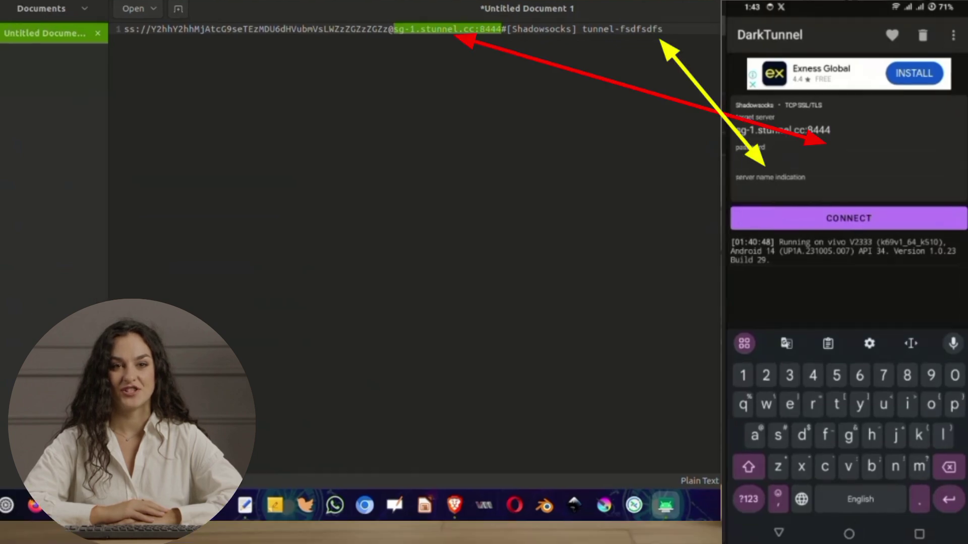
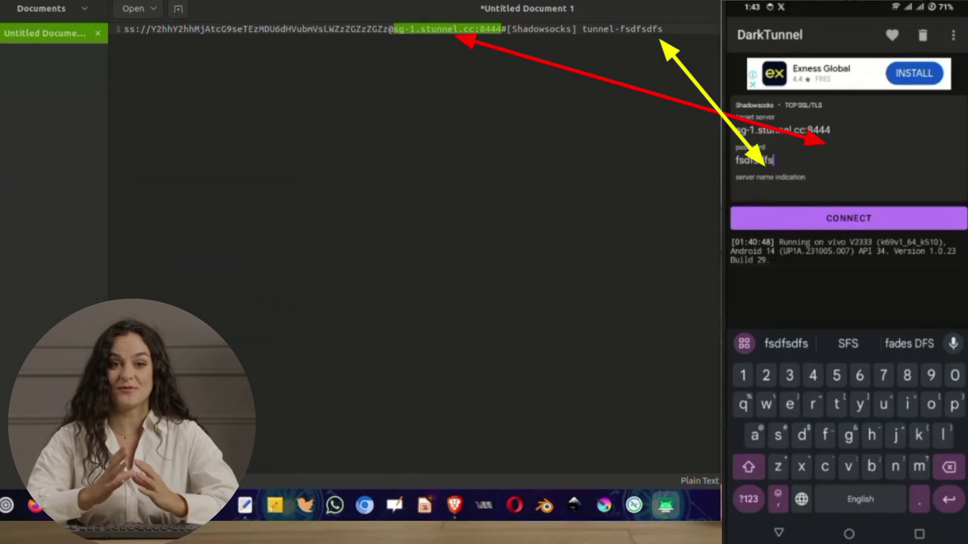
key("Tab")
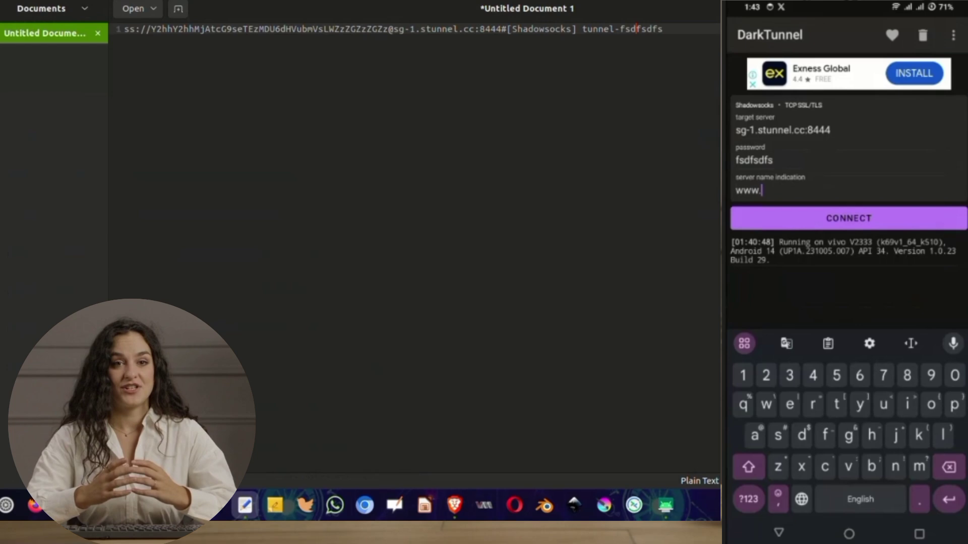
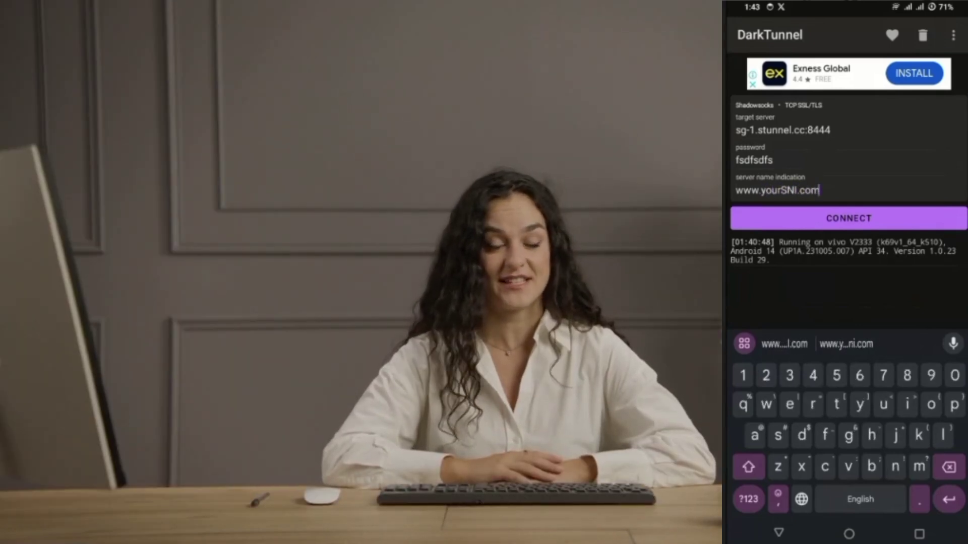
left_click(952, 36)
left_click(900, 37)
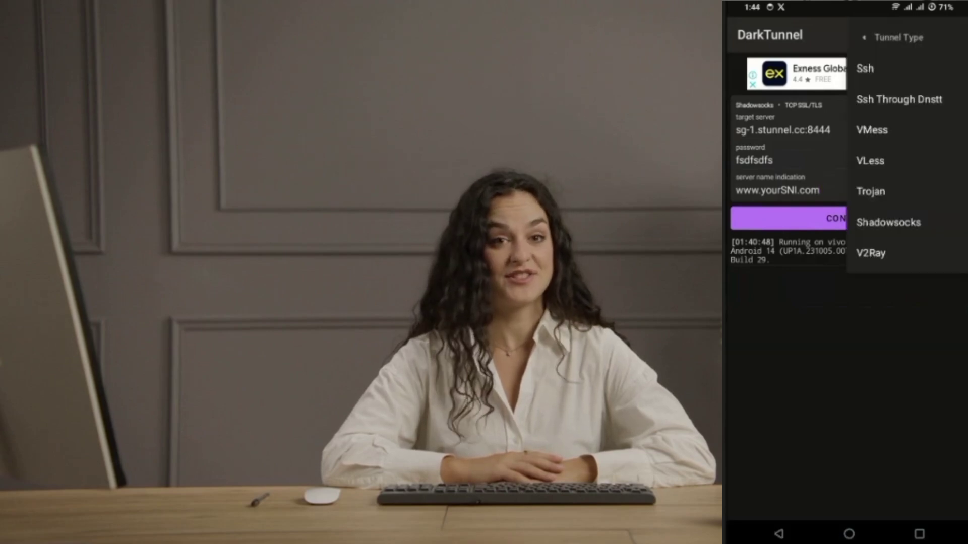
left_click(863, 37)
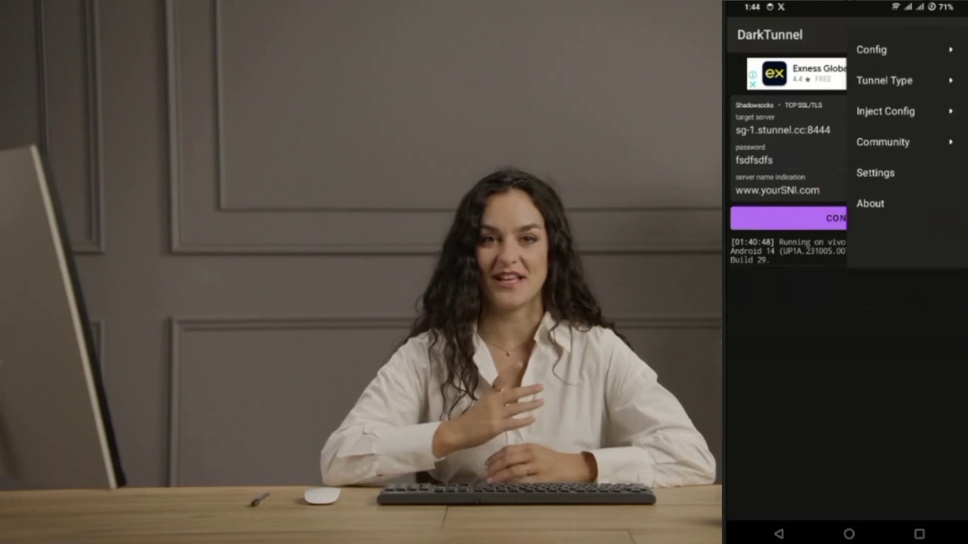